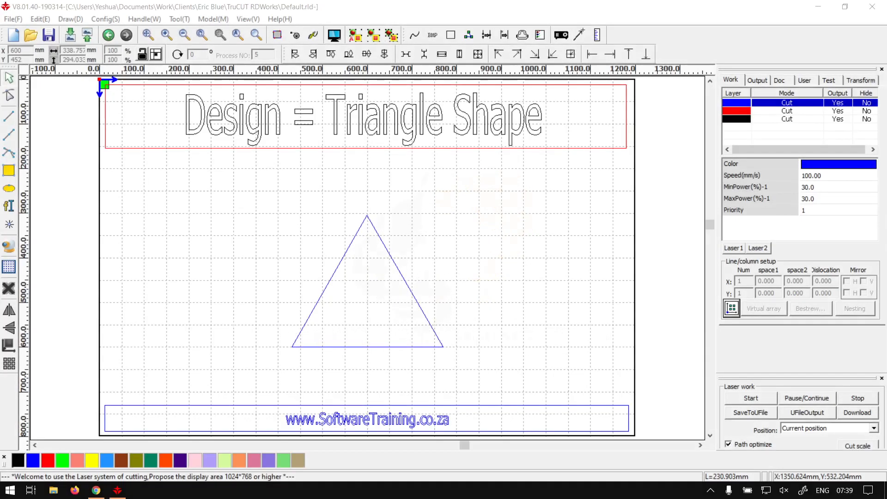
Draw a closed triangle about 100 mm wide and 100 mm high with the polyline tool and check its nodes
{"action": "left_click", "coordinate": [449, 10]}
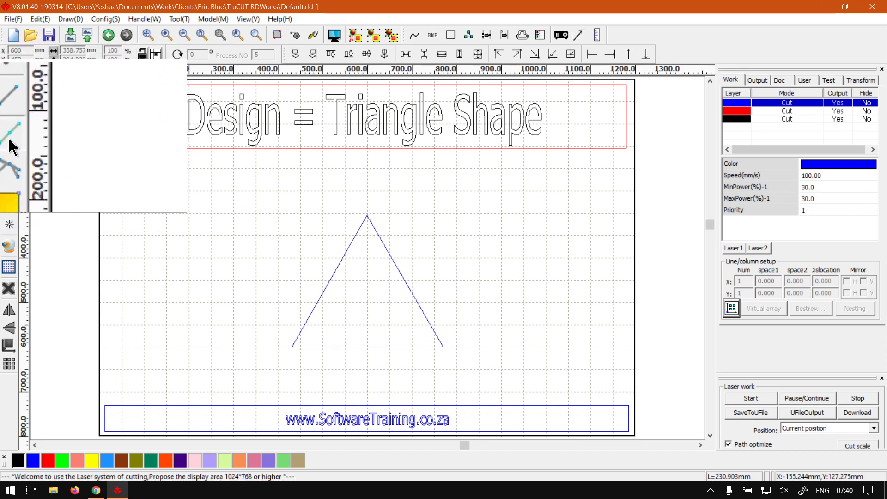
{"action": "left_click", "coordinate": [8, 135]}
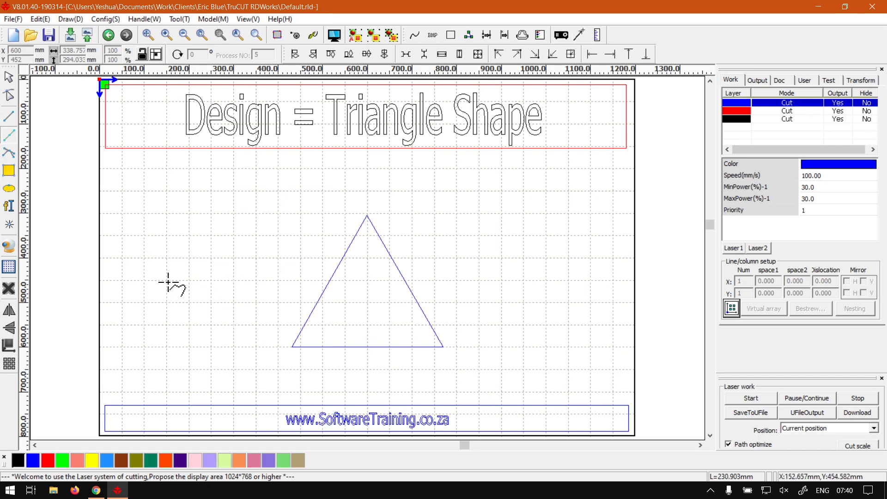
{"action": "scroll", "coordinate": [169, 282], "scroll_direction": "up", "scroll_amount": 5}
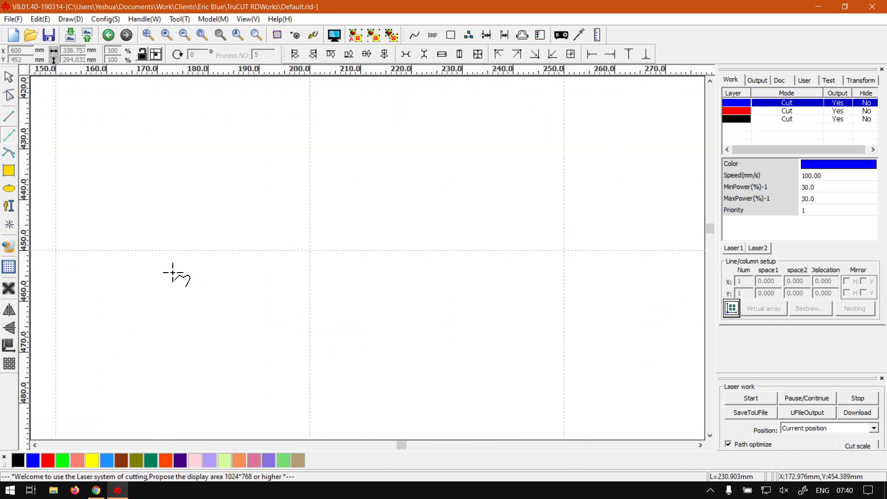
{"action": "scroll", "coordinate": [173, 272], "scroll_direction": "down", "scroll_amount": 1}
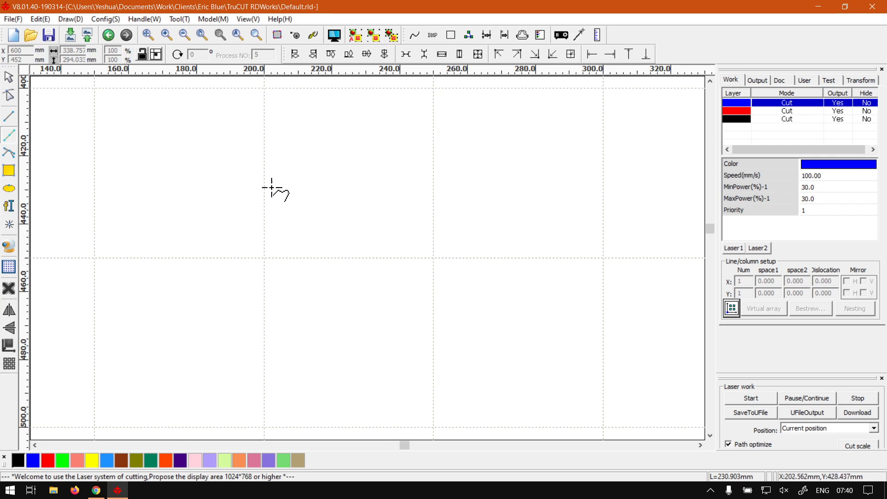
{"action": "left_click", "coordinate": [94, 427]}
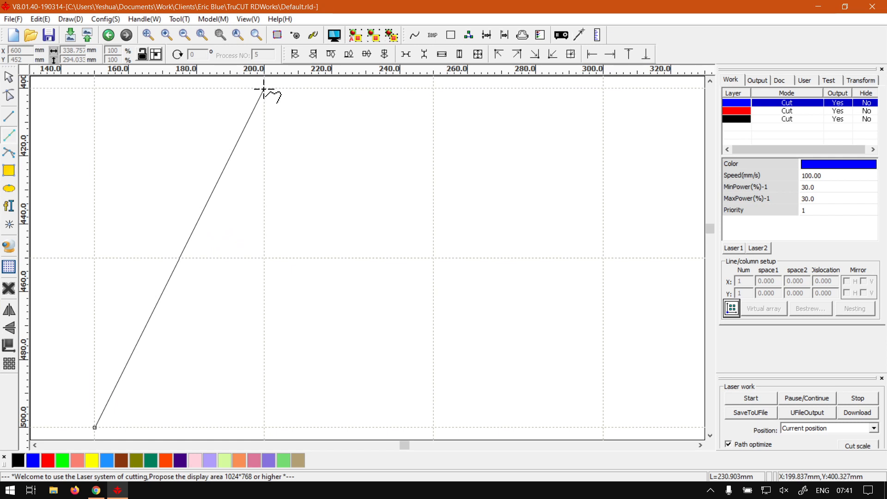
{"action": "left_click", "coordinate": [264, 88]}
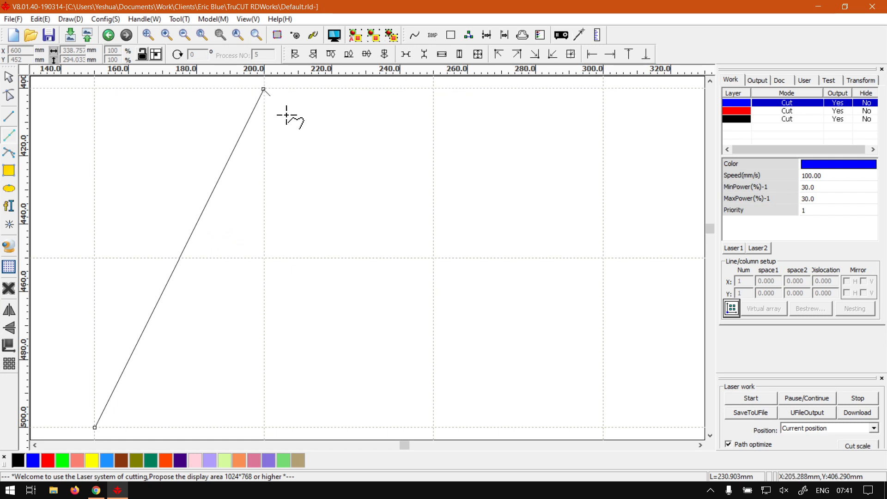
{"action": "left_click", "coordinate": [434, 426]}
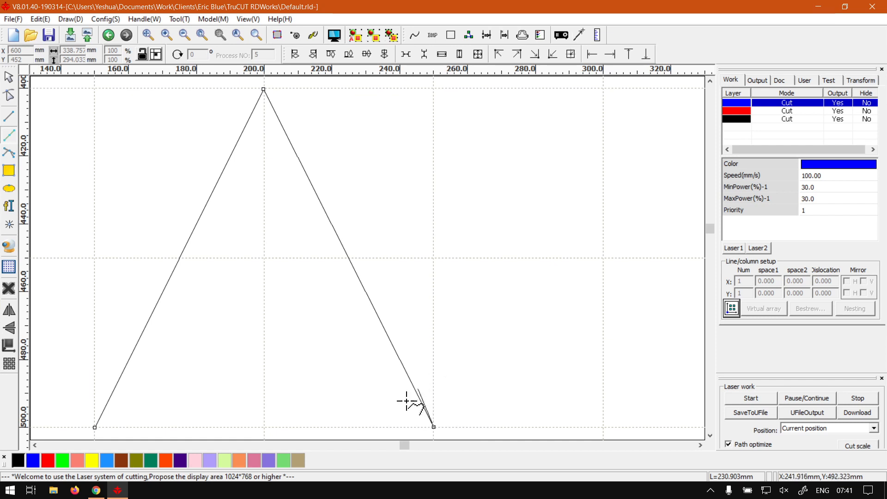
{"action": "left_click", "coordinate": [94, 427]}
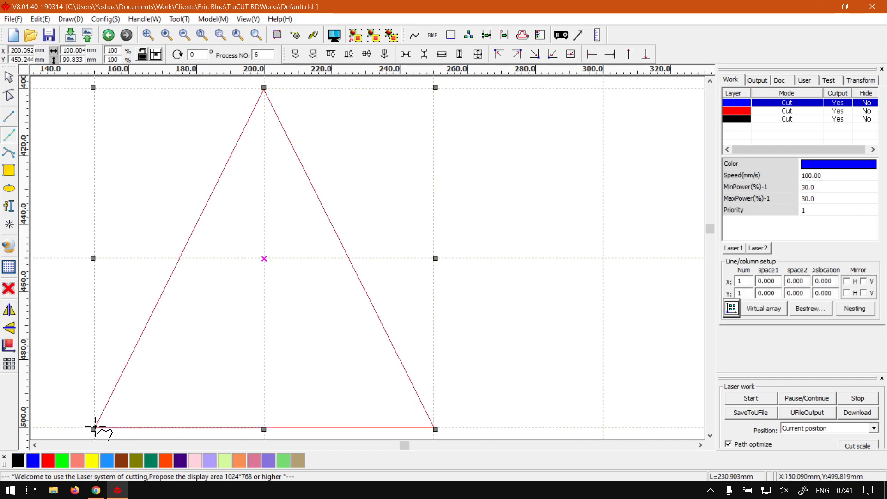
{"action": "left_click", "coordinate": [9, 95]}
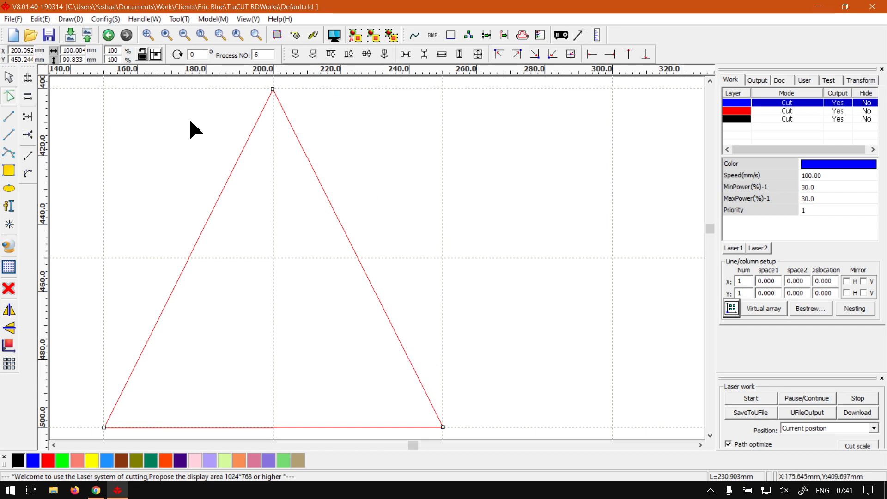
{"action": "left_click", "coordinate": [9, 78]}
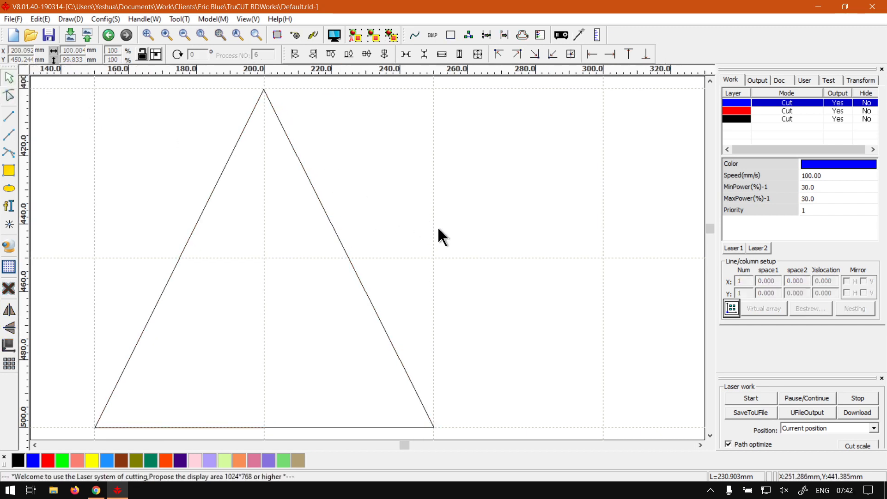
Measure the lengths of the new triangle's base edge and right side
{"action": "scroll", "coordinate": [264, 246], "scroll_direction": "down", "scroll_amount": 1}
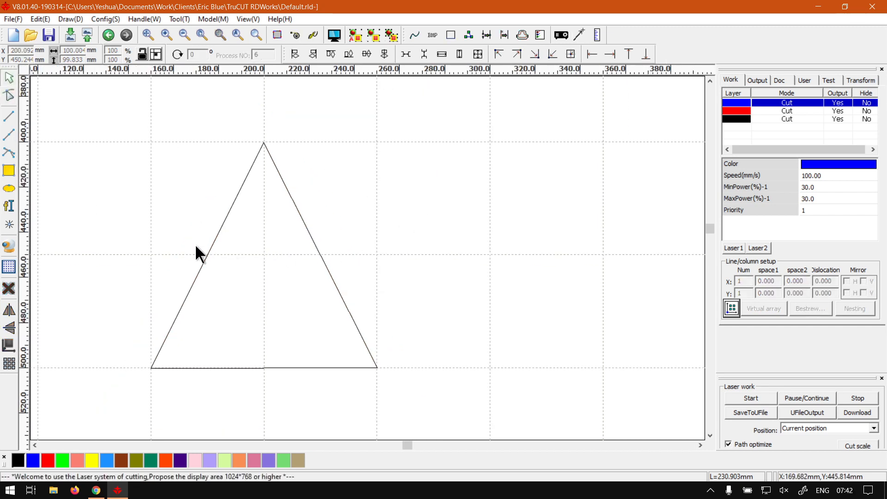
{"action": "scroll", "coordinate": [174, 241], "scroll_direction": "up", "scroll_amount": 1}
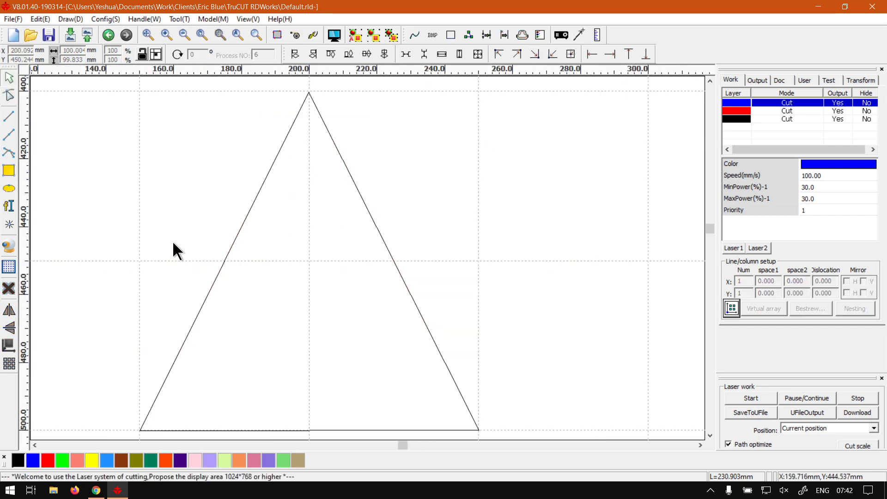
{"action": "left_click", "coordinate": [595, 38]}
{"action": "left_click_drag", "start_coordinate": [140, 429], "coordinate": [479, 430]}
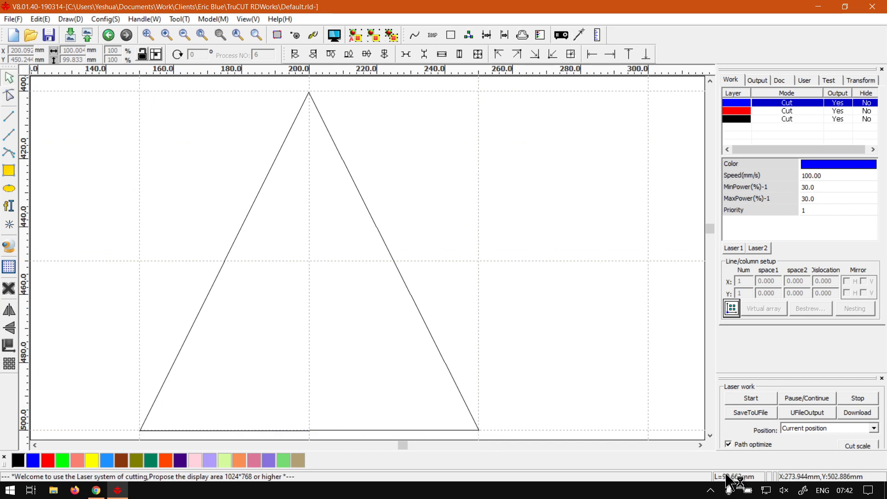
{"action": "key", "text": "super+plus"}
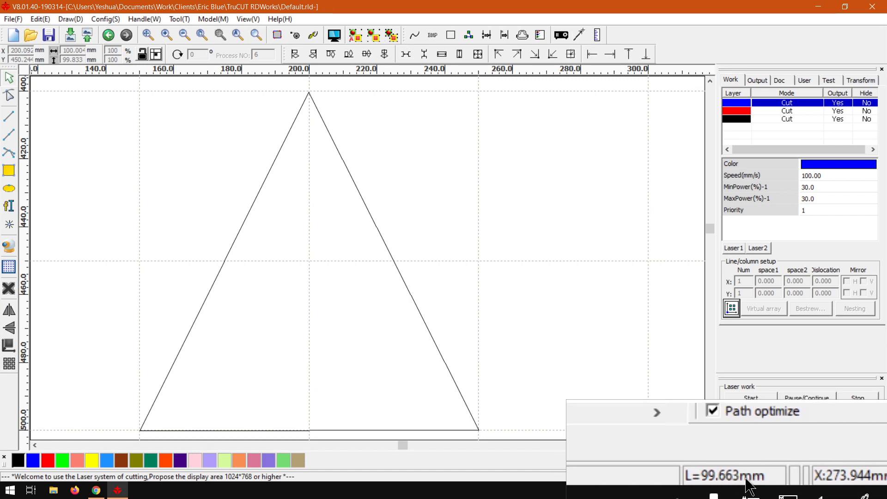
{"action": "key", "text": "super+Escape"}
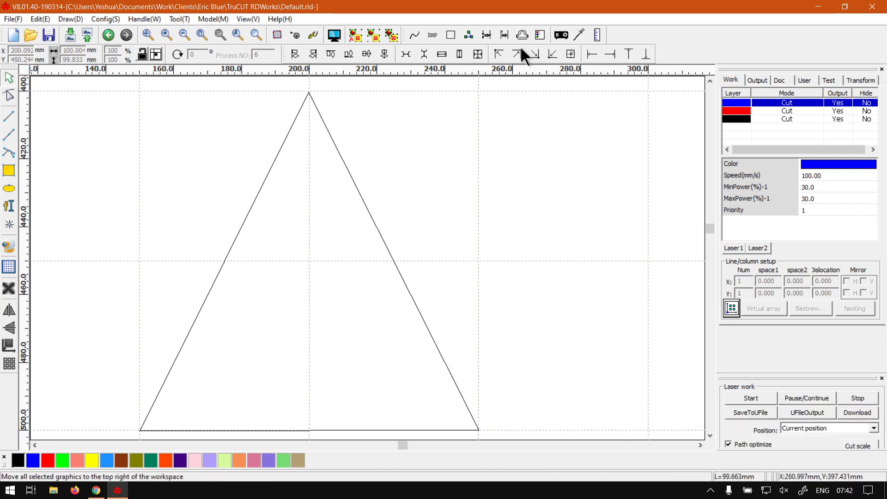
{"action": "left_click", "coordinate": [579, 35]}
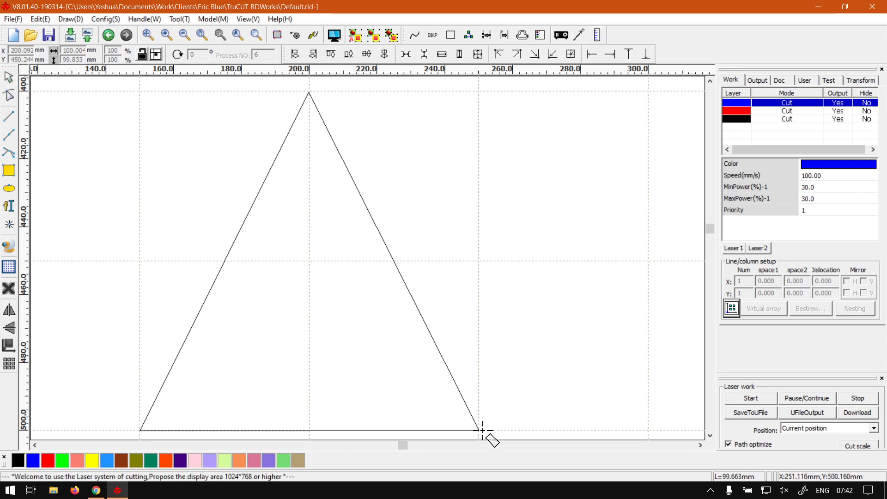
{"action": "left_click_drag", "start_coordinate": [477, 428], "coordinate": [309, 93]}
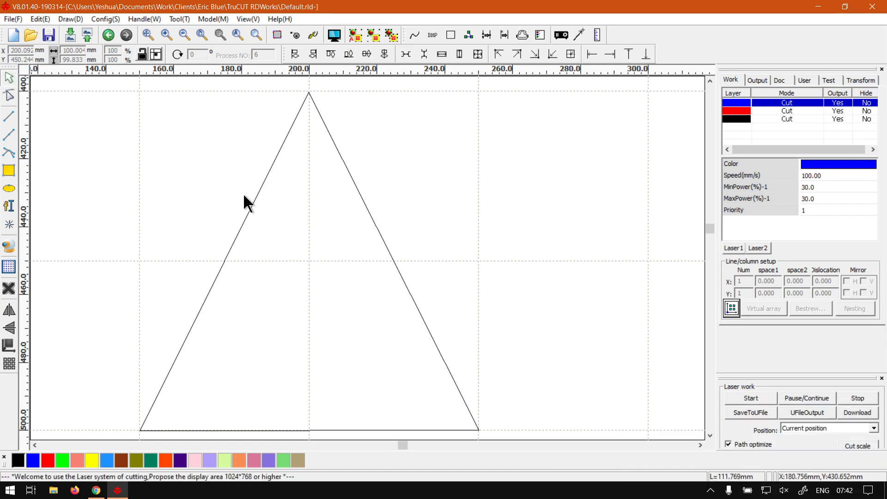
Set the new triangle's height to 200 mm and its width to 230 mm
{"action": "left_click", "coordinate": [255, 200]}
{"action": "scroll", "coordinate": [254, 203], "scroll_direction": "down", "scroll_amount": 3}
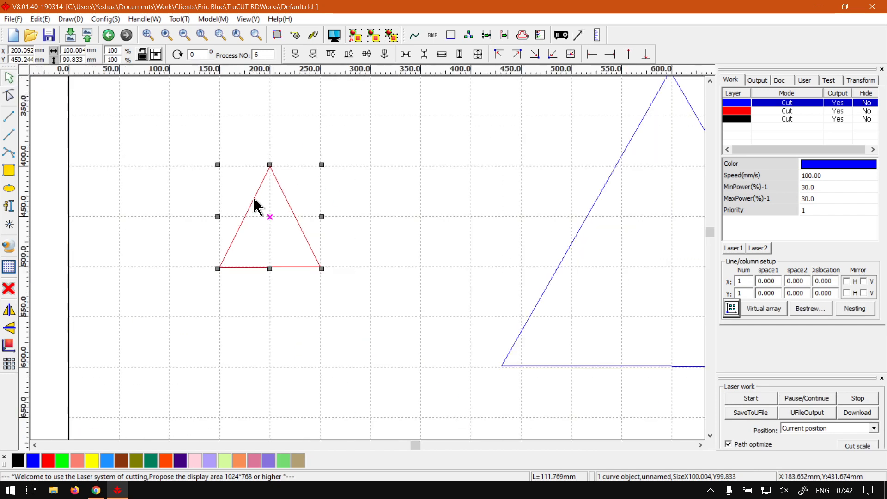
{"action": "scroll", "coordinate": [255, 204], "scroll_direction": "down", "scroll_amount": 1}
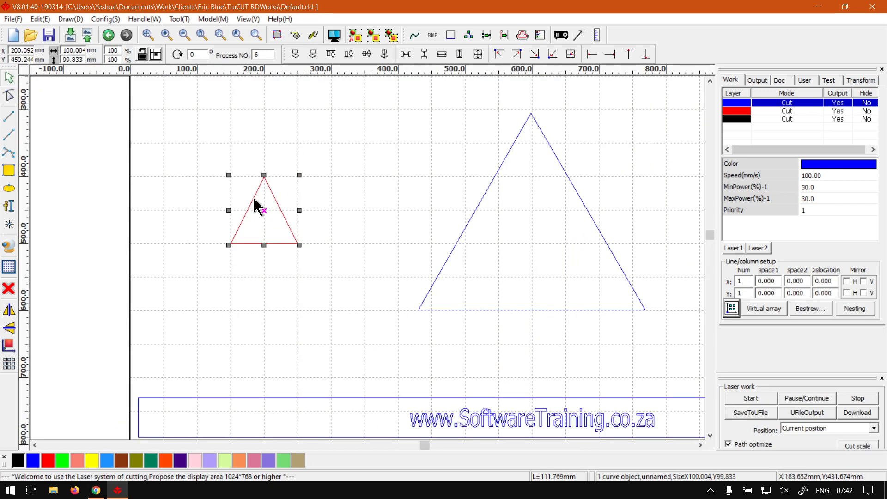
{"action": "scroll", "coordinate": [257, 206], "scroll_direction": "up", "scroll_amount": 2}
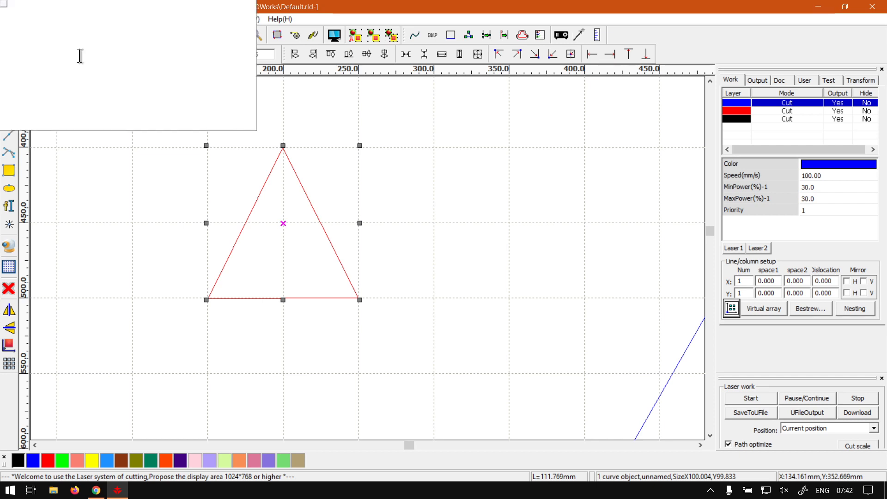
{"action": "double_click", "coordinate": [72, 59]}
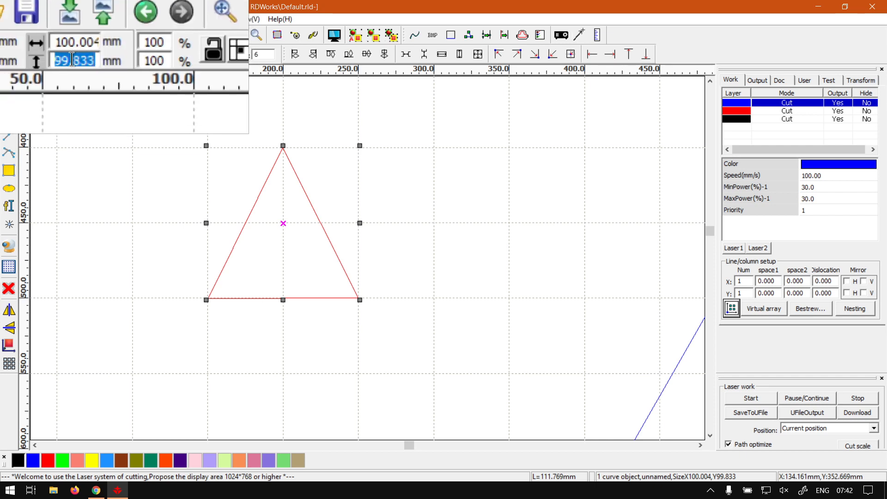
{"action": "type", "text": "200"}
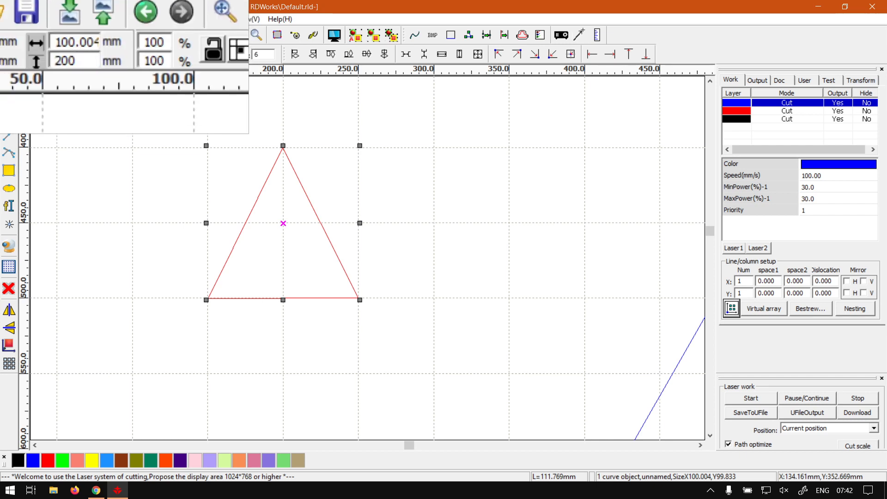
{"action": "key", "text": "Return"}
{"action": "double_click", "coordinate": [69, 49]}
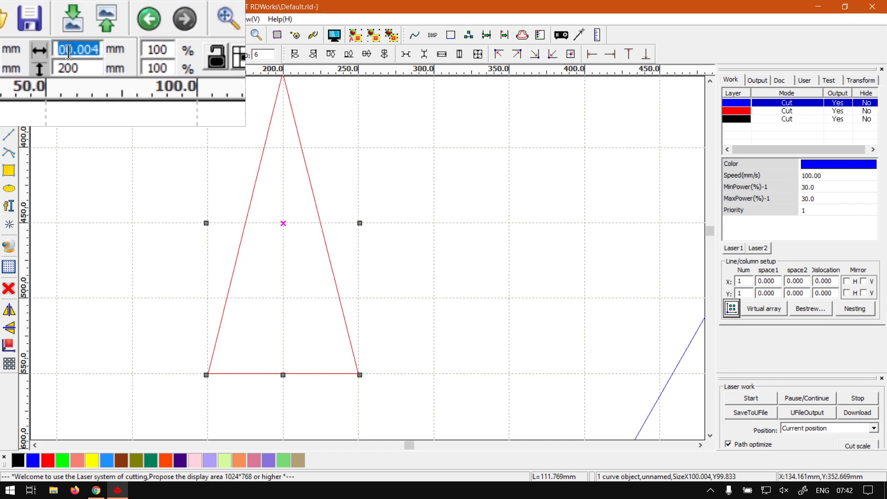
{"action": "type", "text": "30"}
{"action": "key", "text": "Return"}
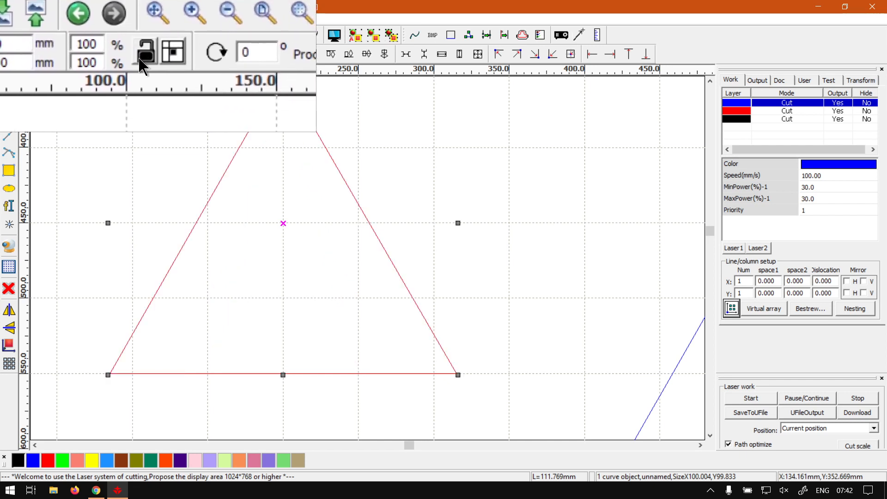
{"action": "left_click", "coordinate": [161, 177]}
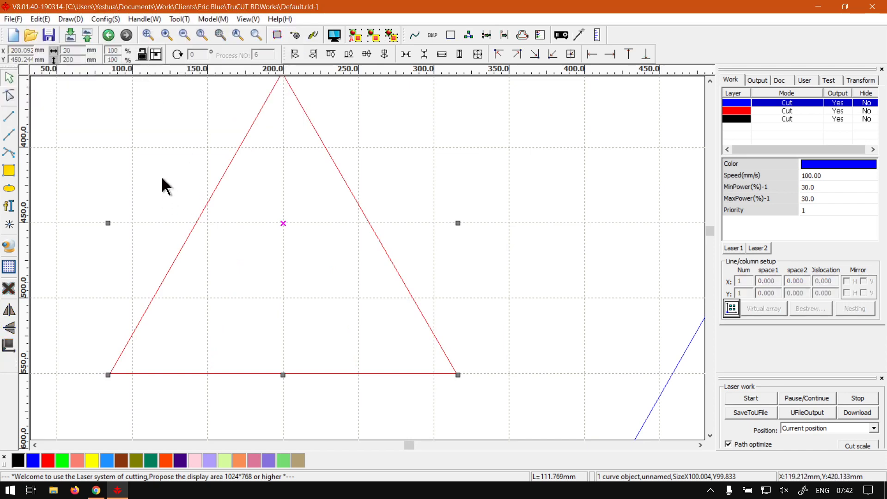
Scale the triangle down proportionally from its lower-right corner to about 114 mm wide and 99 mm high
{"action": "scroll", "coordinate": [163, 178], "scroll_direction": "down", "scroll_amount": 3}
{"action": "scroll", "coordinate": [197, 180], "scroll_direction": "up", "scroll_amount": 3}
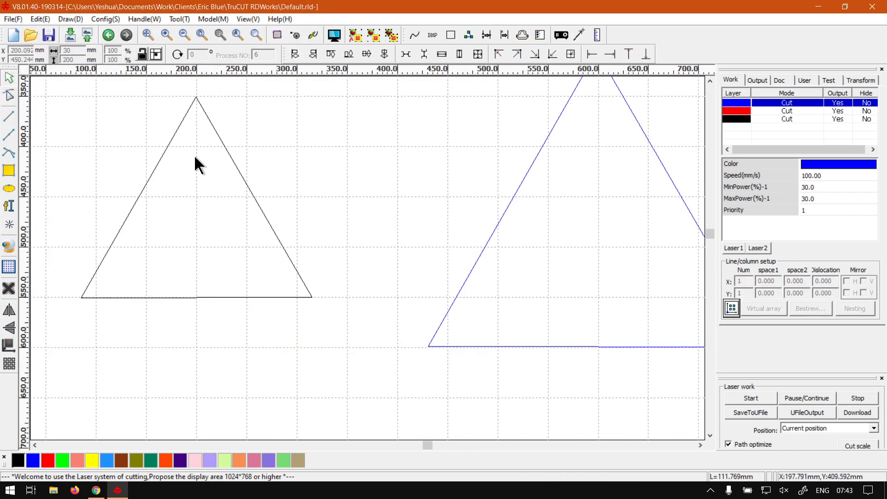
{"action": "left_click", "coordinate": [219, 143]}
{"action": "left_click_drag", "start_coordinate": [314, 298], "coordinate": [197, 213]}
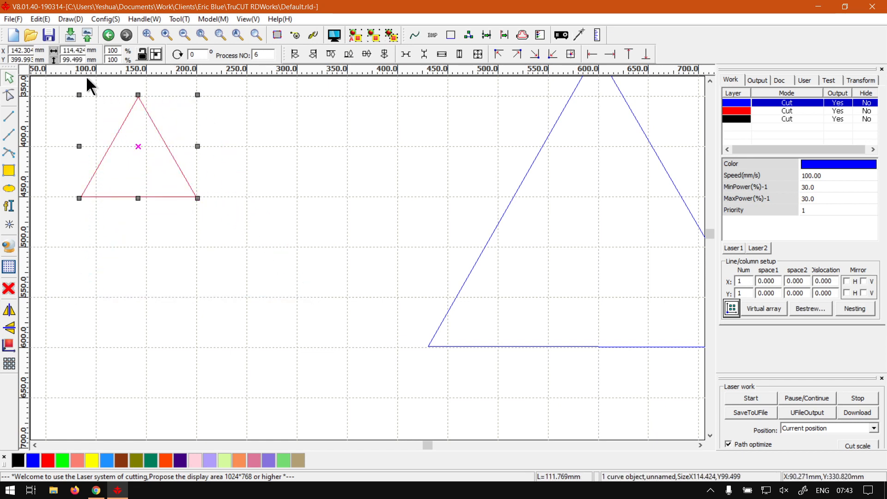
{"action": "left_click", "coordinate": [80, 99]}
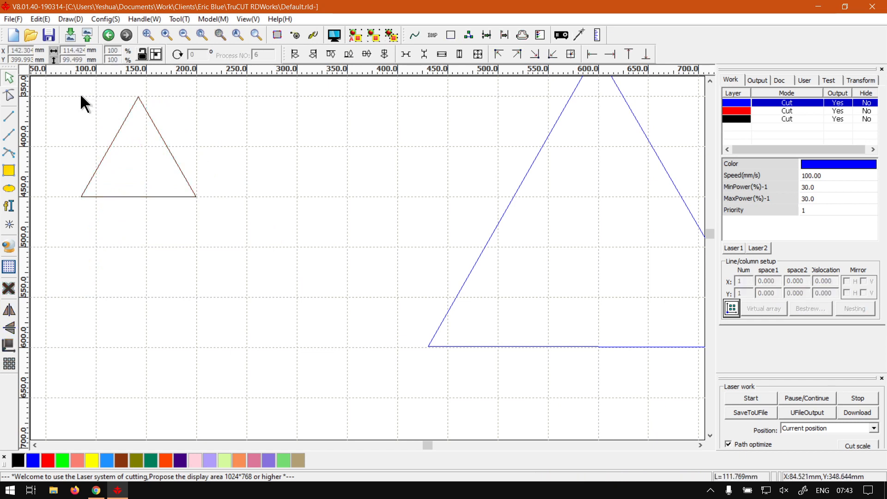
{"action": "left_click", "coordinate": [119, 130]}
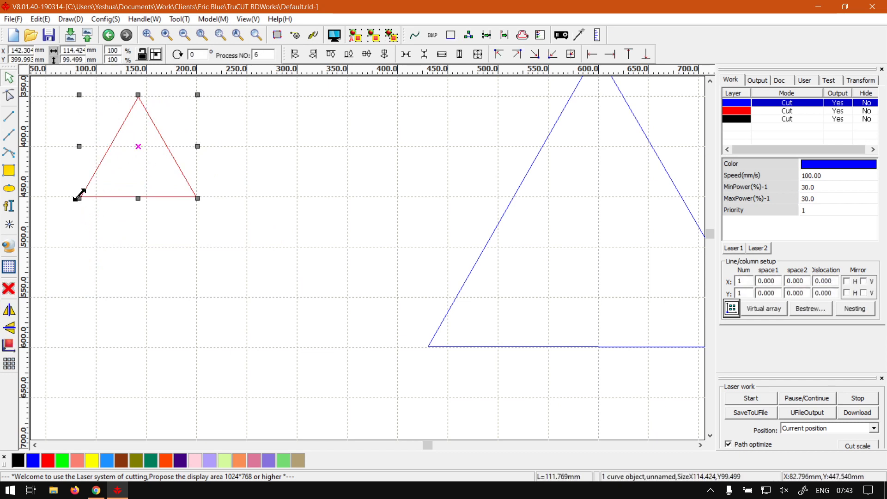
{"action": "left_click_drag", "start_coordinate": [78, 196], "coordinate": [89, 225]}
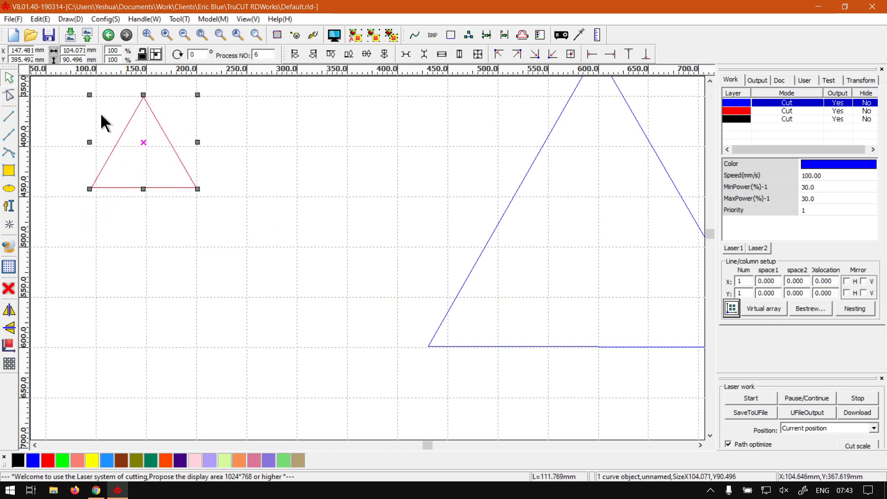
{"action": "key", "text": "ctrl+z"}
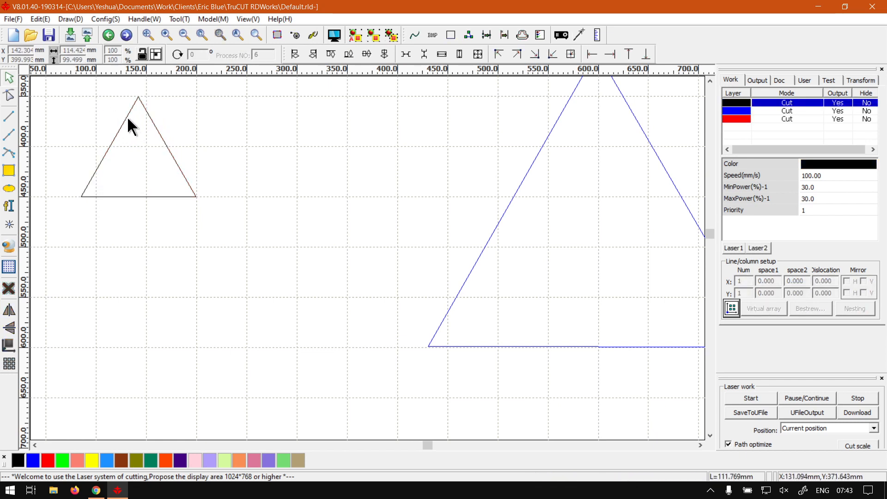
Scale the triangle proportionally from its upper-left corner to about 100 mm wide and 87 mm high
{"action": "left_click", "coordinate": [127, 119]}
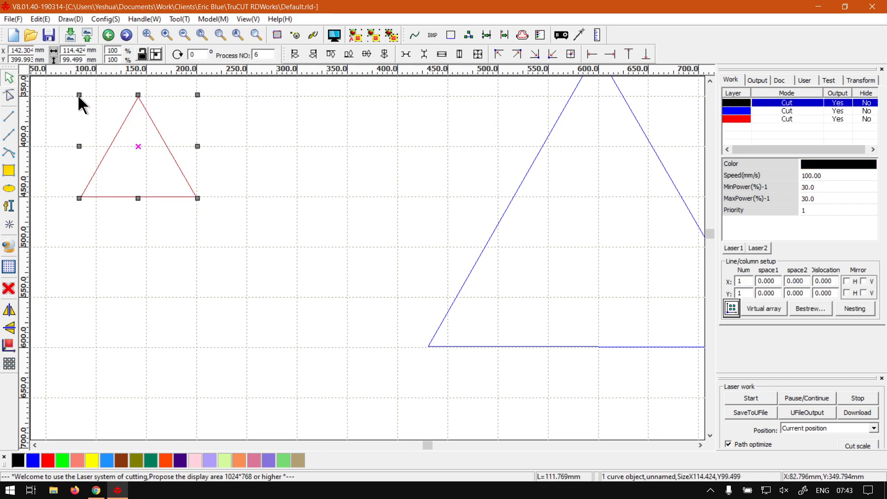
{"action": "left_click_drag", "start_coordinate": [79, 95], "coordinate": [96, 103]}
{"action": "left_click", "coordinate": [206, 229]}
Measure the base edge and the right side of the resized small triangle
{"action": "scroll", "coordinate": [113, 188], "scroll_direction": "up", "scroll_amount": 2}
{"action": "middle_click_drag", "start_coordinate": [272, 239], "coordinate": [287, 372]}
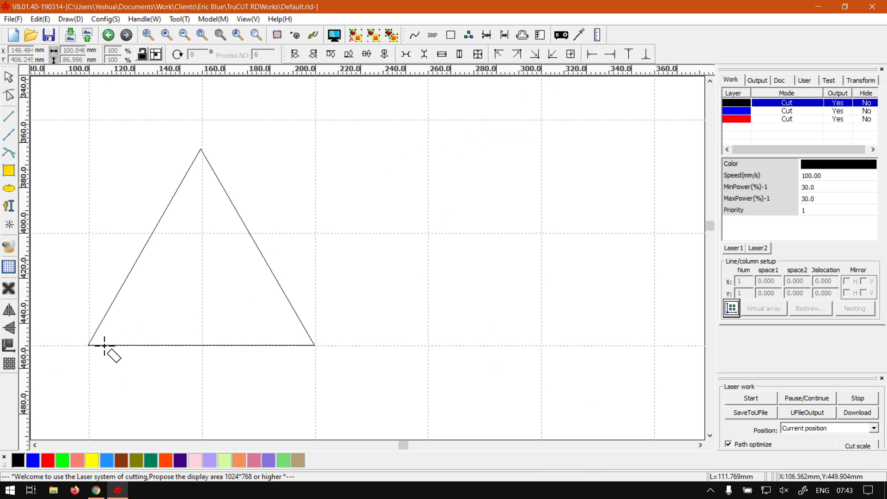
{"action": "left_click_drag", "start_coordinate": [92, 346], "coordinate": [314, 344]}
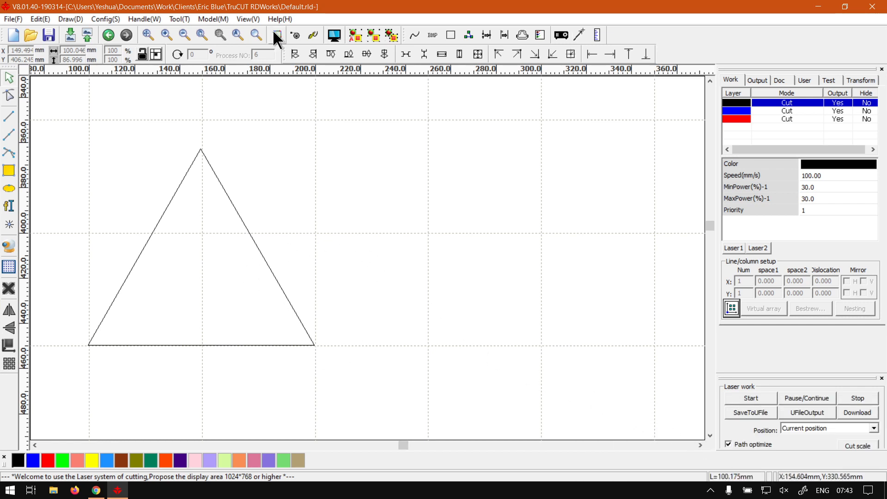
{"action": "left_click", "coordinate": [597, 35]}
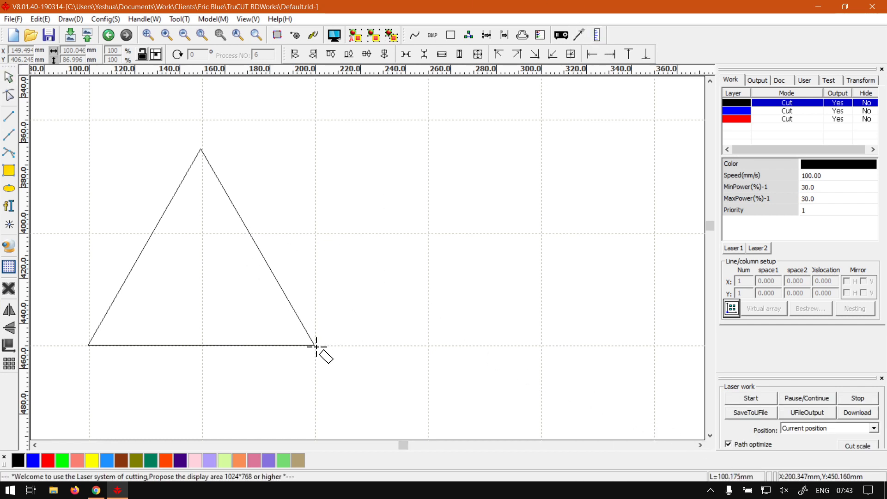
{"action": "left_click_drag", "start_coordinate": [314, 345], "coordinate": [202, 148]}
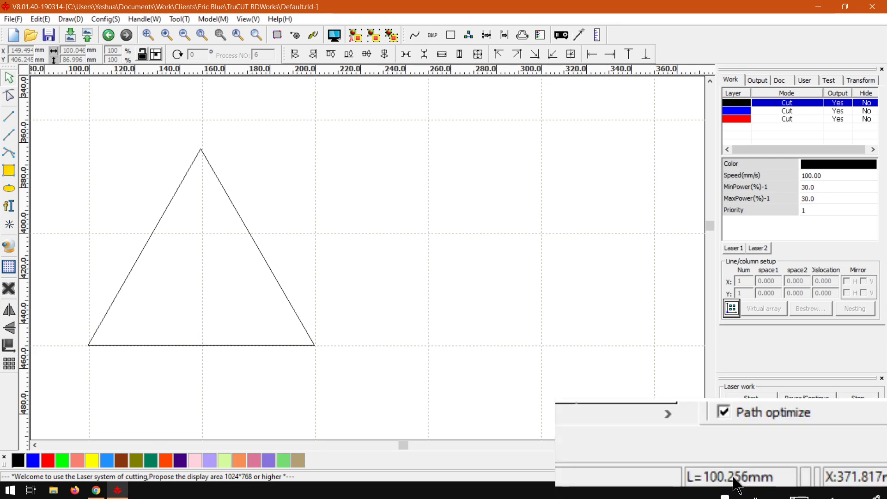
Show the full design page with both triangles, and switch to the Chrome window with the softwaretraining.co.za site
{"action": "scroll", "coordinate": [422, 232], "scroll_direction": "down", "scroll_amount": 5}
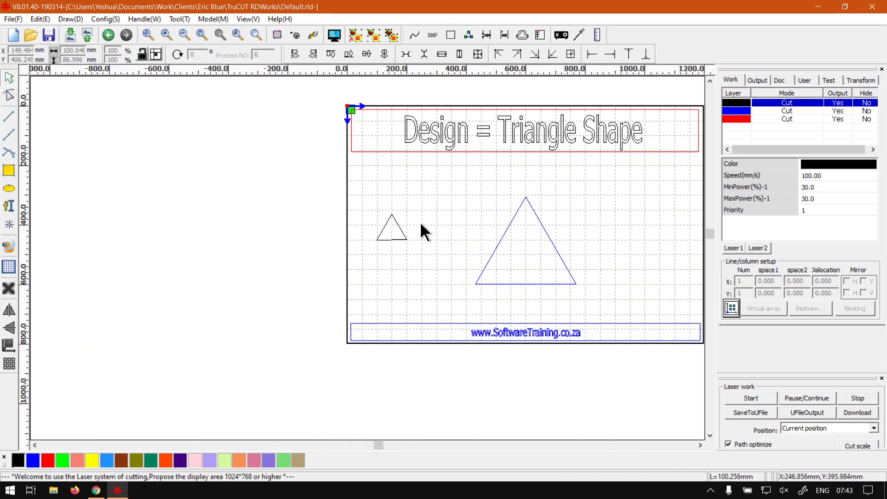
{"action": "scroll", "coordinate": [421, 232], "scroll_direction": "down", "scroll_amount": 1}
{"action": "scroll", "coordinate": [643, 259], "scroll_direction": "up", "scroll_amount": 4}
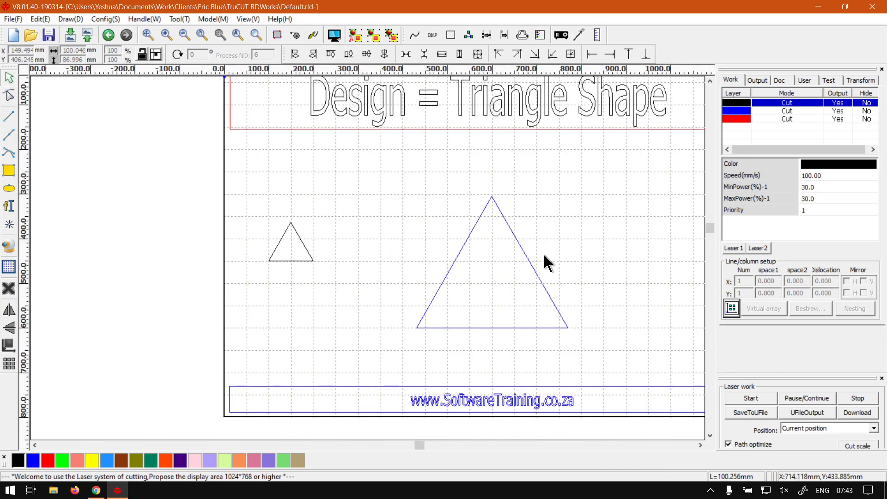
{"action": "middle_click_drag", "start_coordinate": [659, 303], "coordinate": [563, 370]}
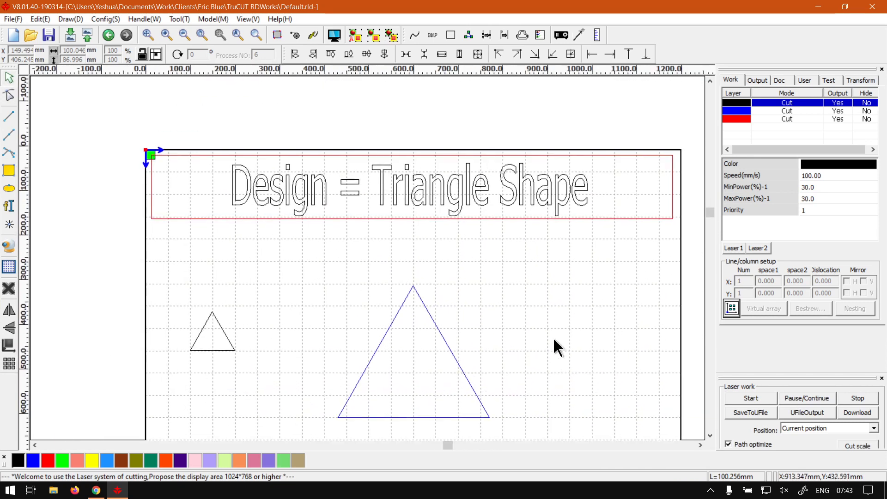
{"action": "left_click", "coordinate": [201, 35]}
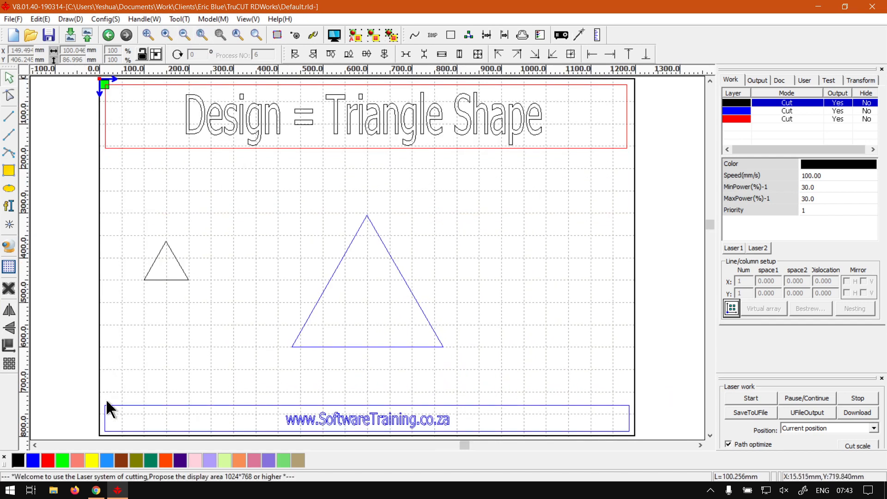
{"action": "left_click", "coordinate": [96, 490]}
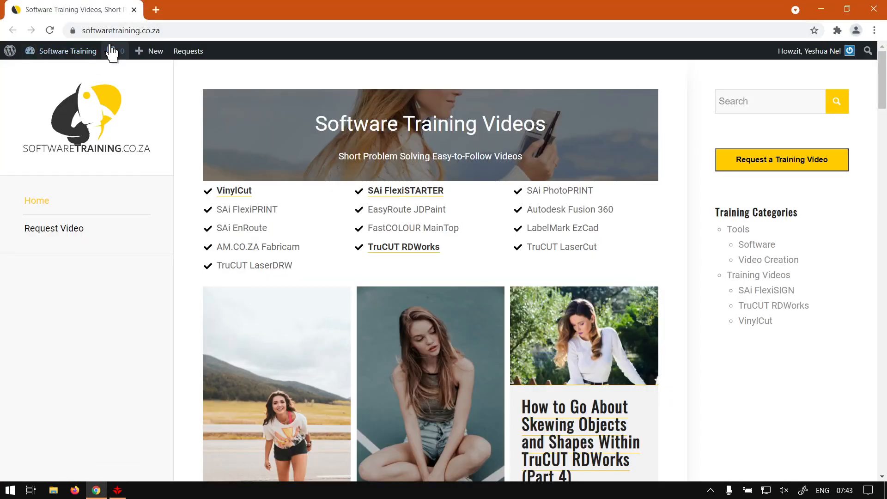